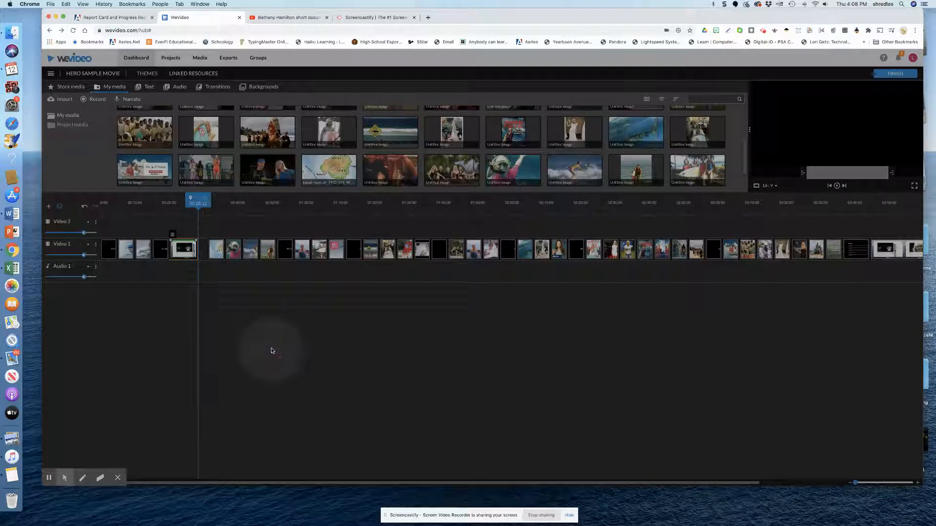
pyautogui.click(143, 169)
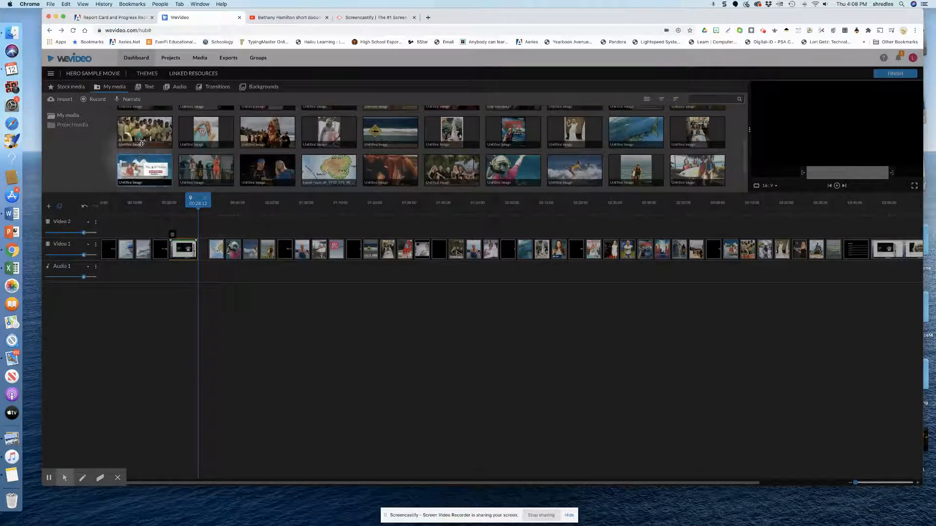
pyautogui.scroll(-1, 141, 134)
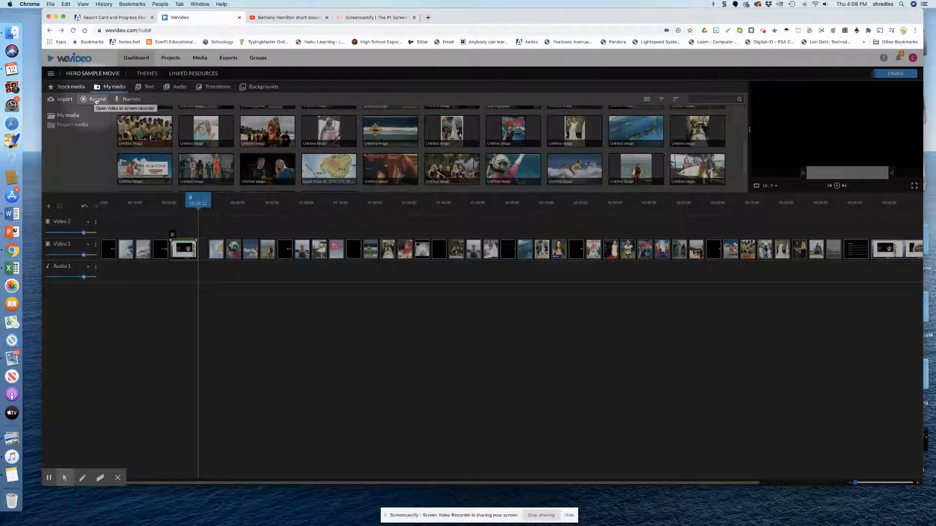
# - Switch to YouTube and cue the paused Bethany Hamilton documentary to about 1:04
pyautogui.click(271, 18)
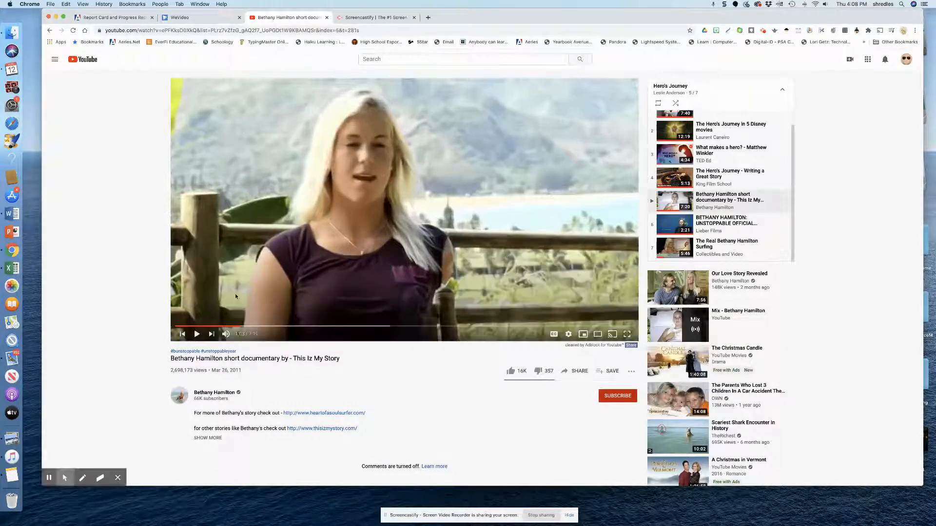
pyautogui.click(240, 327)
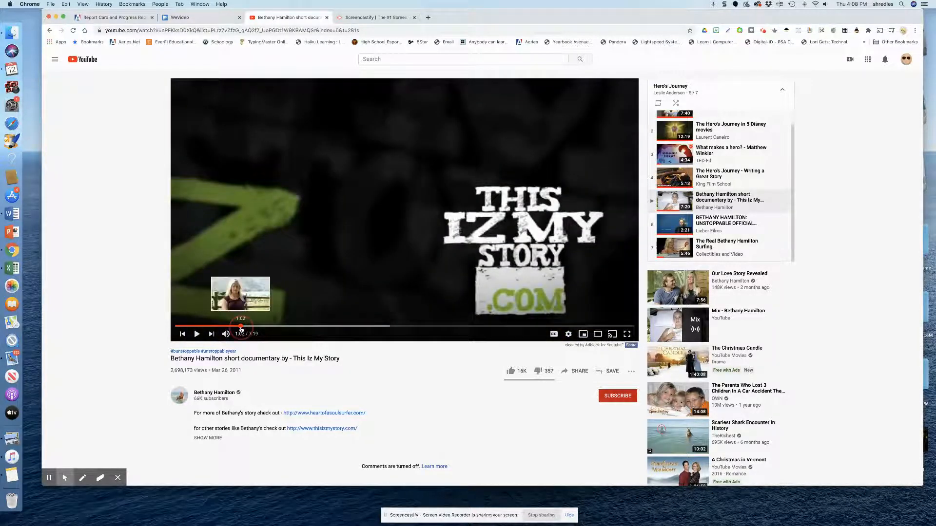
pyautogui.click(242, 326)
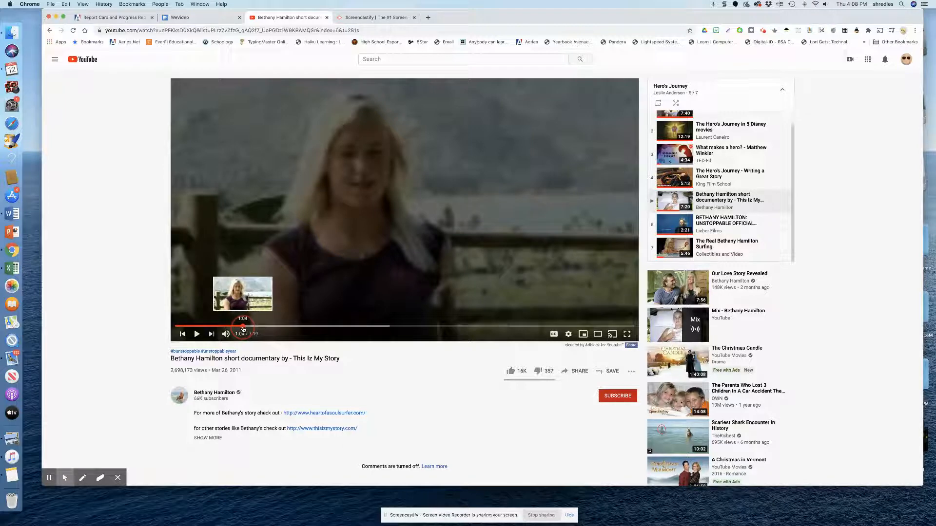
pyautogui.click(246, 327)
pyautogui.click(245, 327)
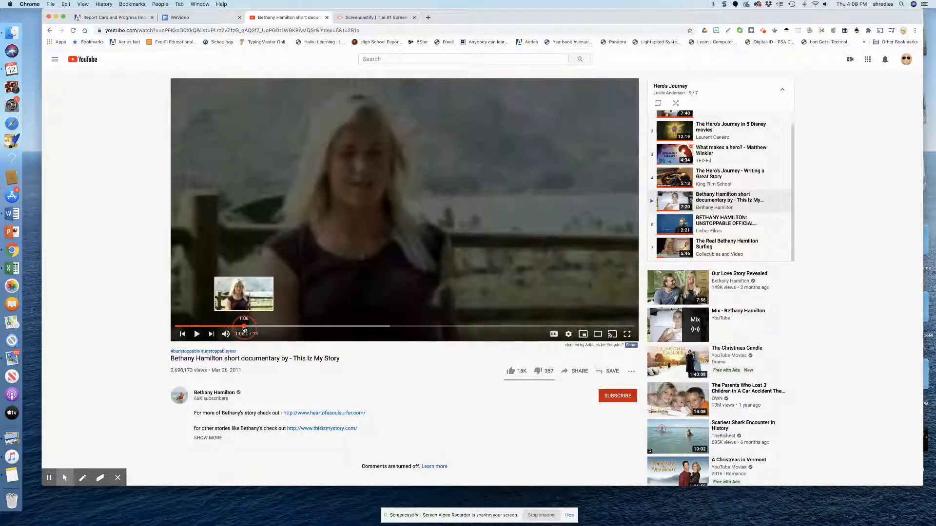
pyautogui.moveTo(246, 330); pyautogui.dragTo(242, 330)
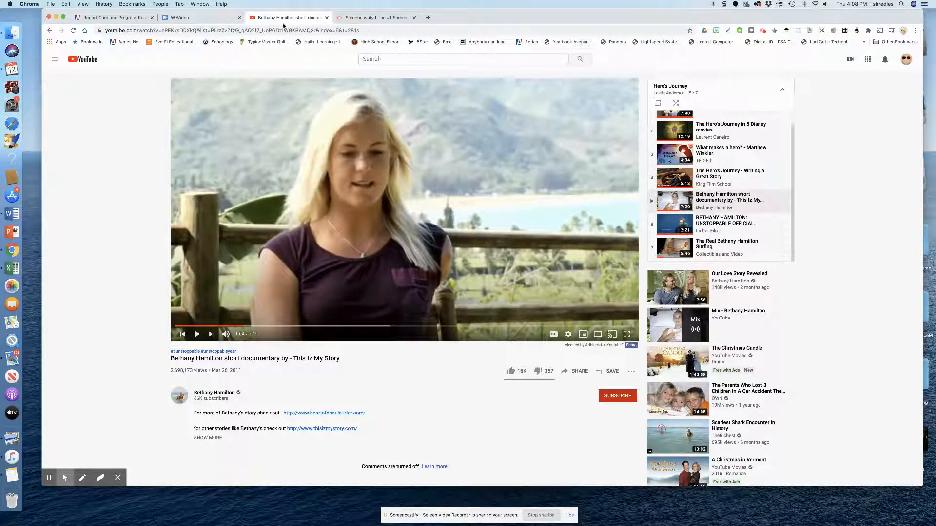
pyautogui.press('f')
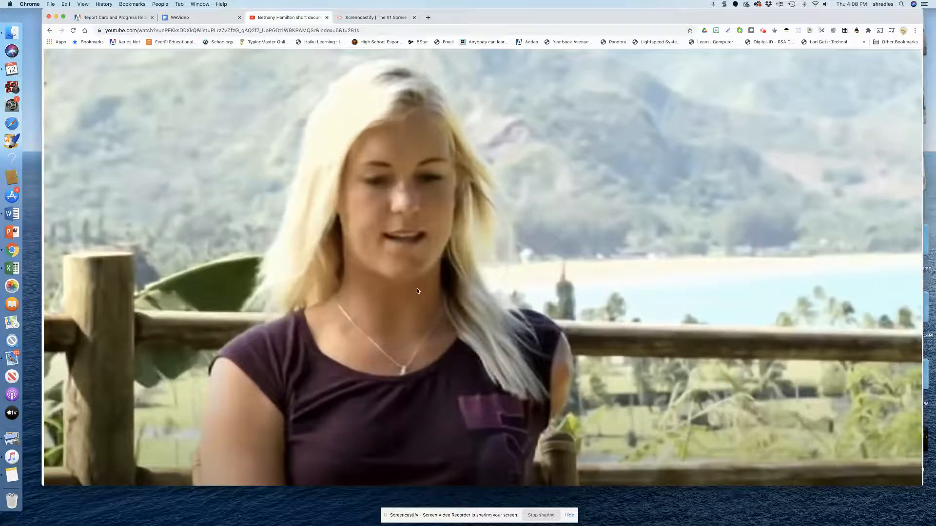
pyautogui.press('Escape')
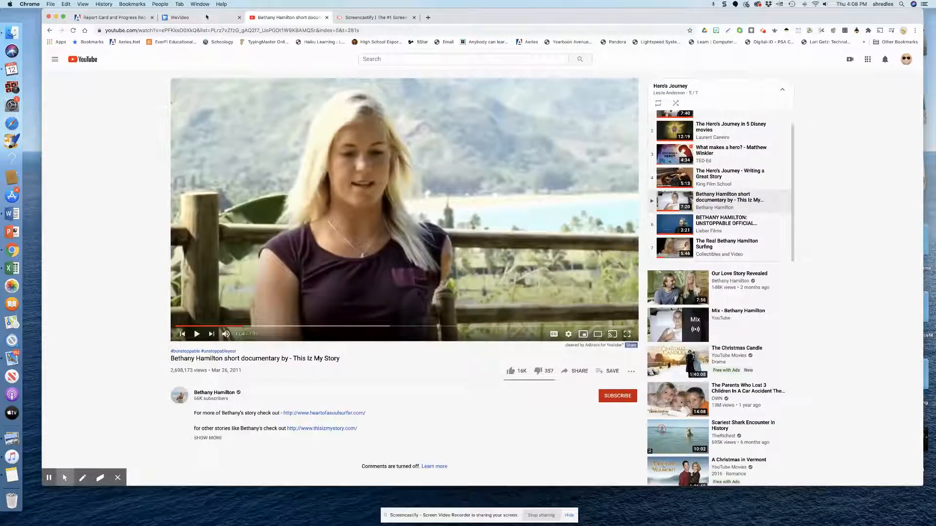
# - Switch to WeVideo and begin a new recording with only the screen as its source
pyautogui.click(206, 17)
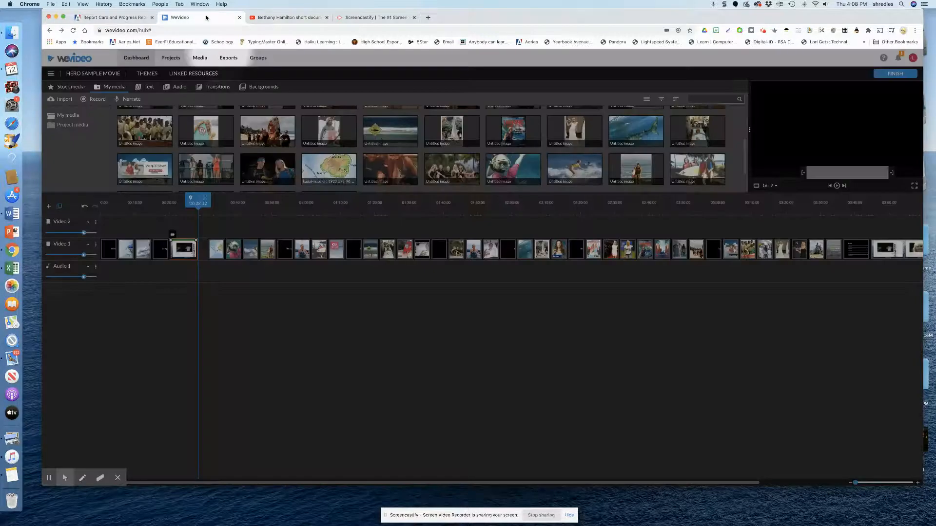
pyautogui.click(95, 100)
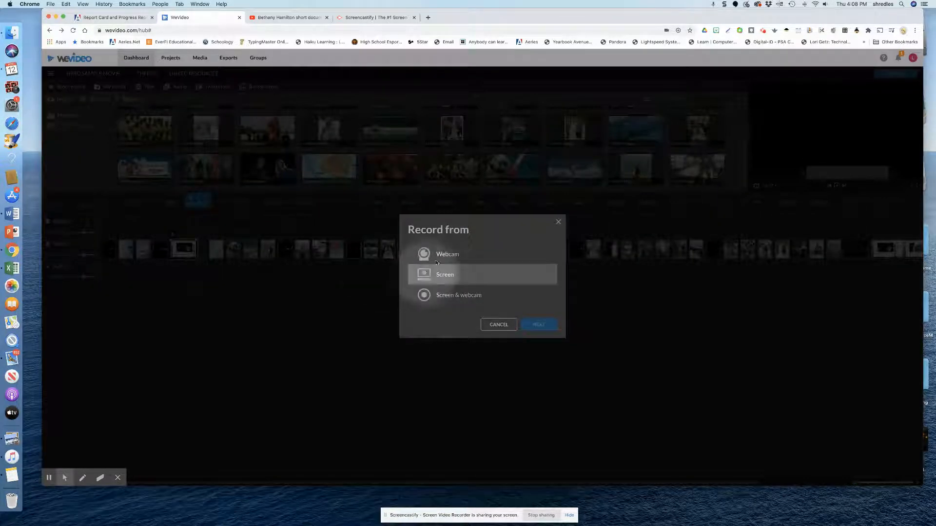
pyautogui.click(436, 254)
pyautogui.click(446, 296)
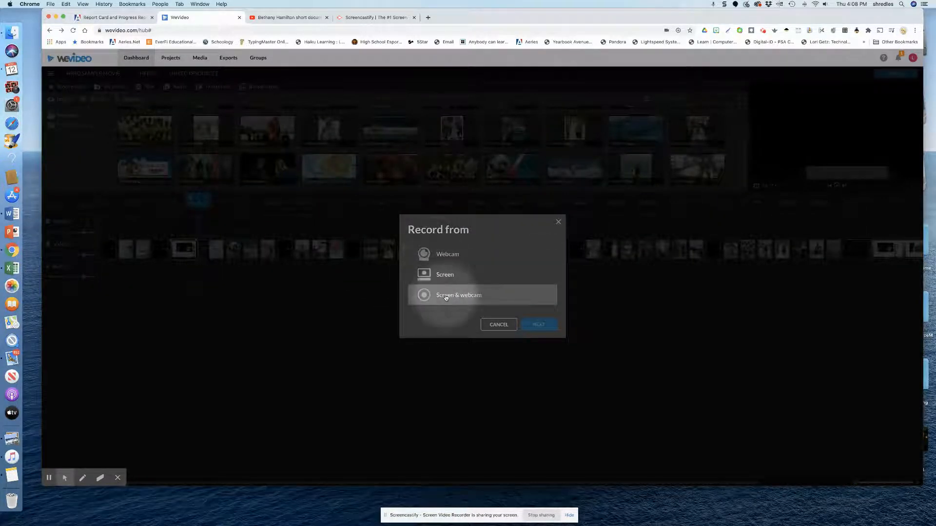
pyautogui.click(442, 279)
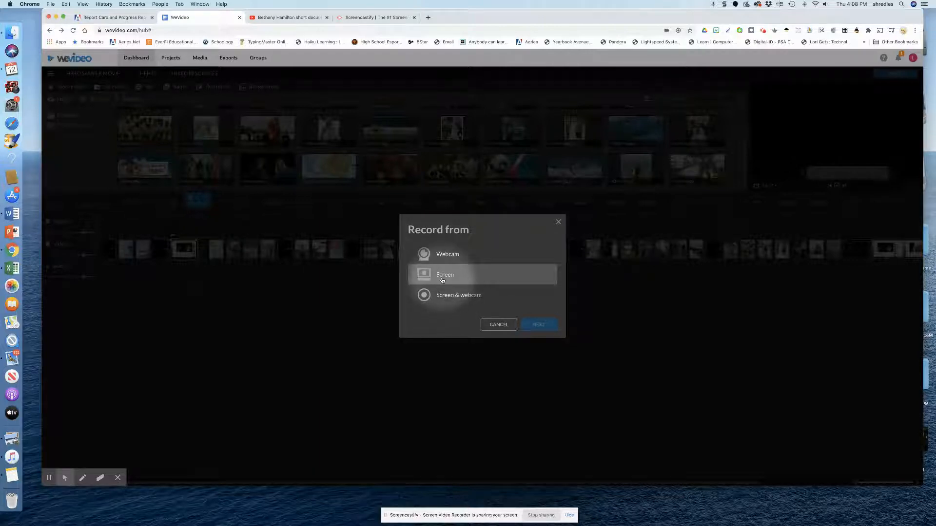
pyautogui.click(442, 279)
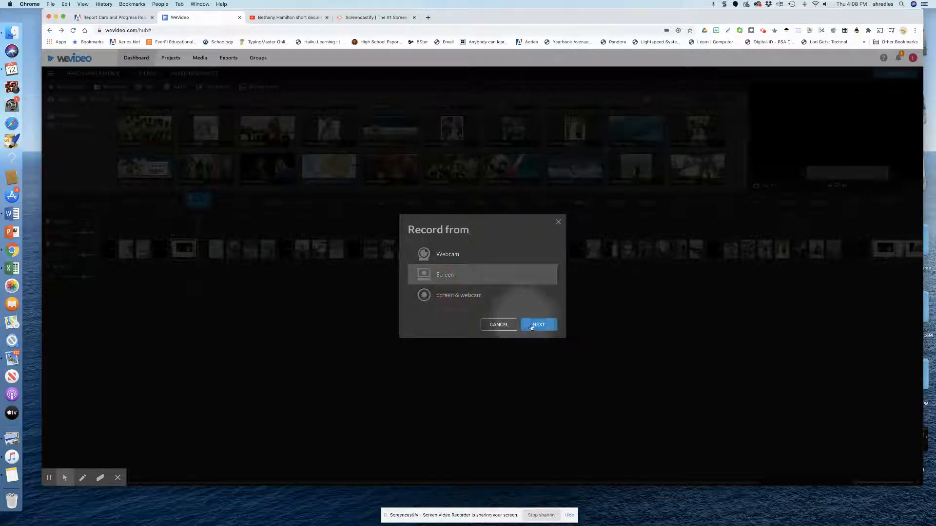
pyautogui.click(535, 326)
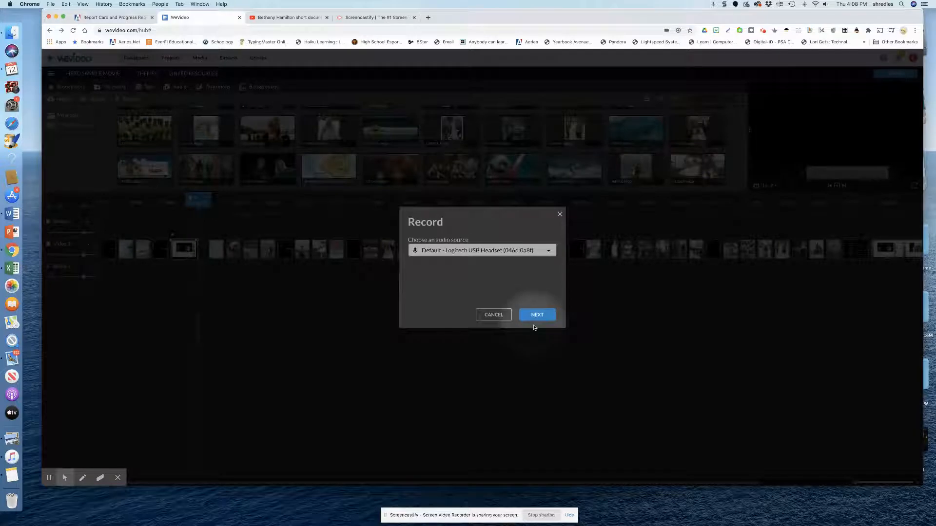
# - Set the recording's audio source to No audio and share the Chrome tab with the Bethany Hamilton YouTube documentary
pyautogui.click(486, 250)
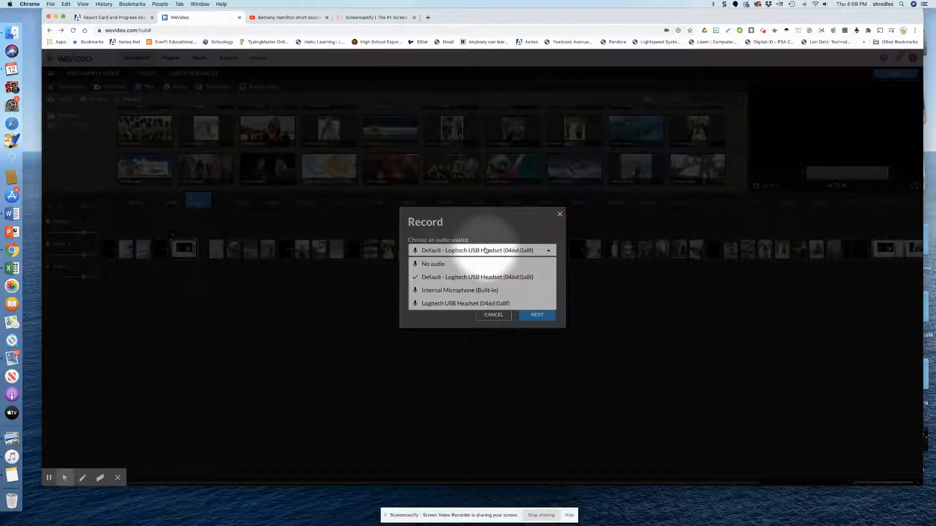
pyautogui.click(428, 265)
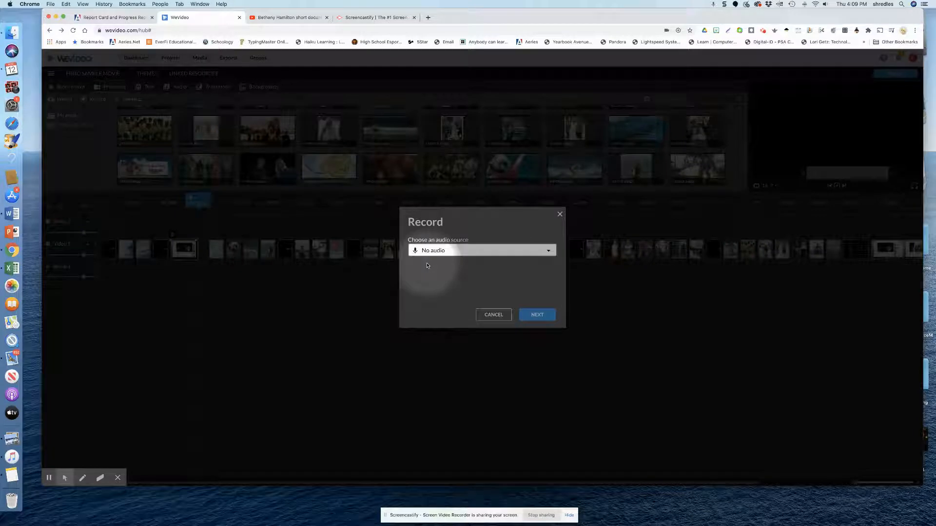
pyautogui.click(544, 317)
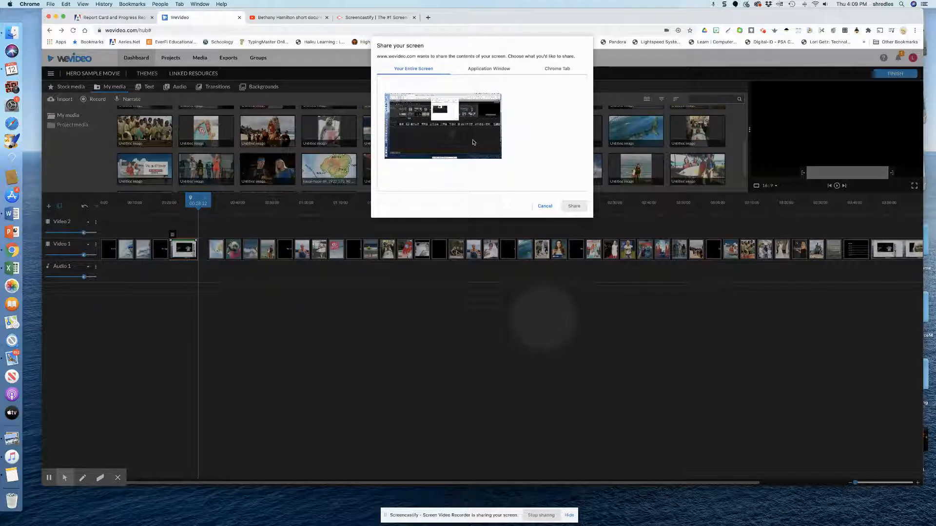
pyautogui.click(562, 69)
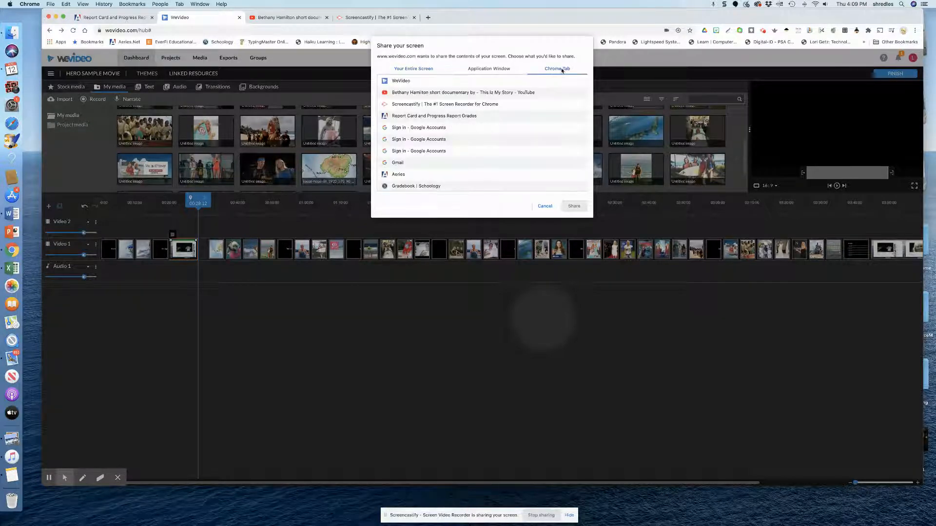
pyautogui.click(502, 92)
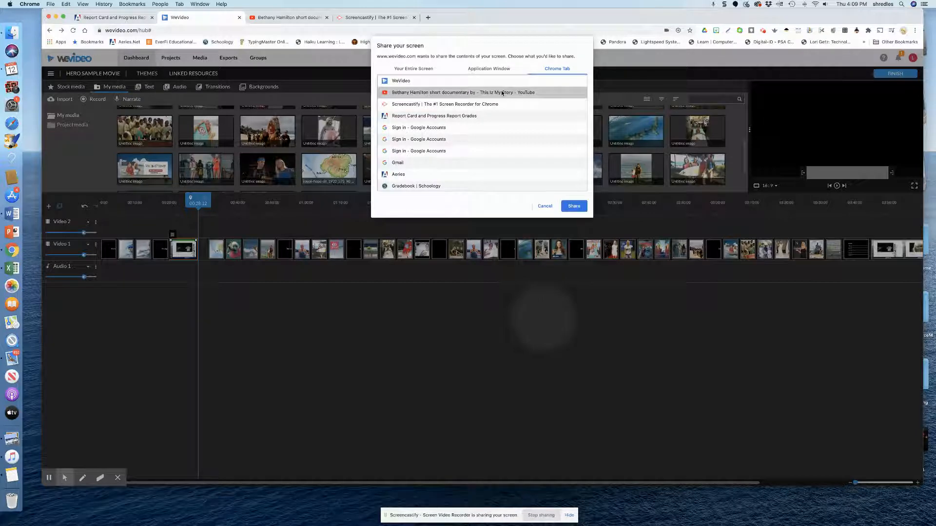
pyautogui.click(573, 206)
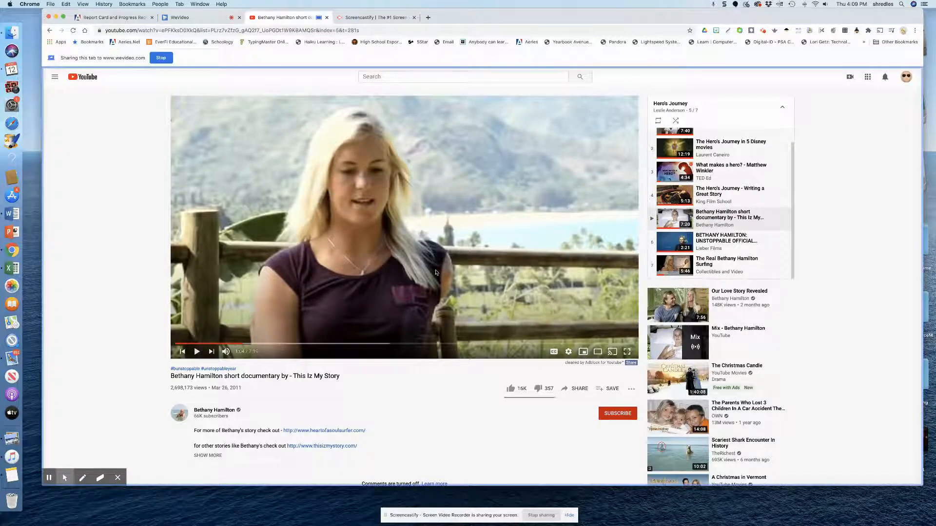
# - Record the documentary playing until about 1:27, and save the captured clip in WeVideo
pyautogui.click(197, 352)
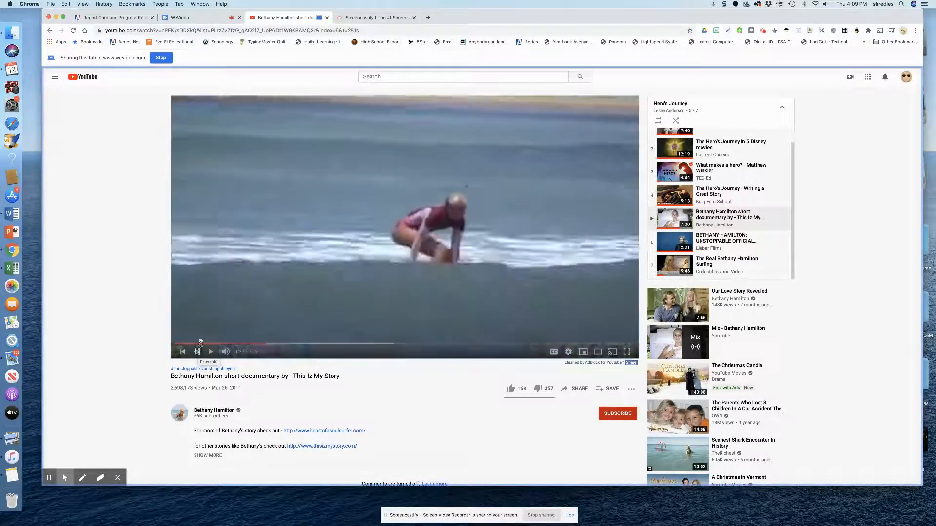
pyautogui.click(197, 352)
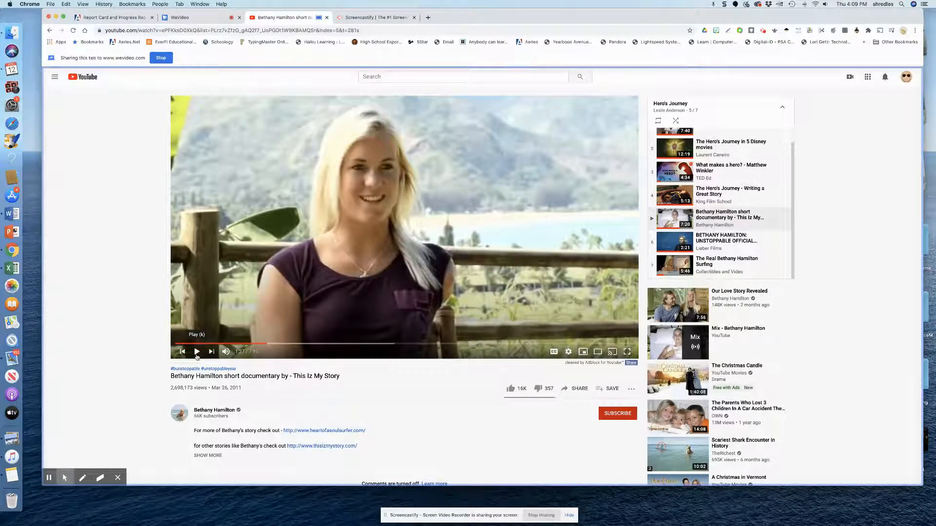
pyautogui.click(162, 58)
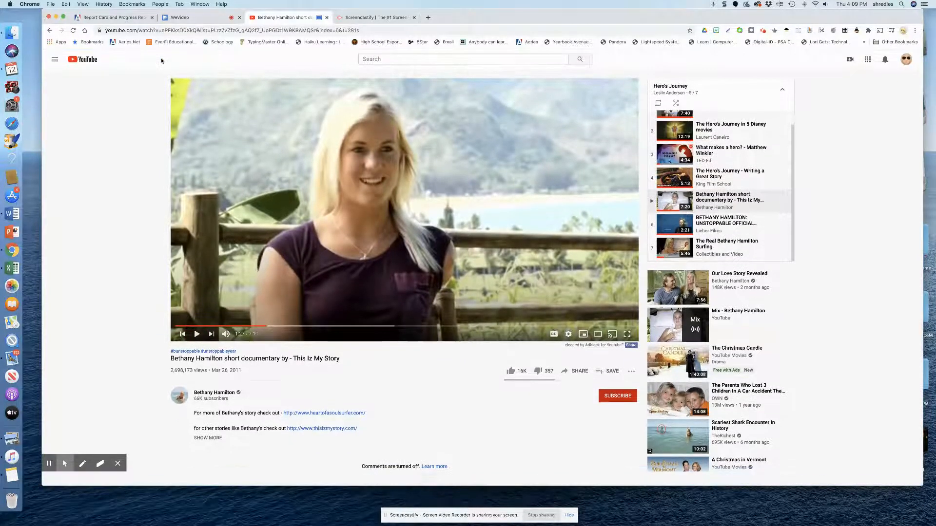
pyautogui.click(188, 18)
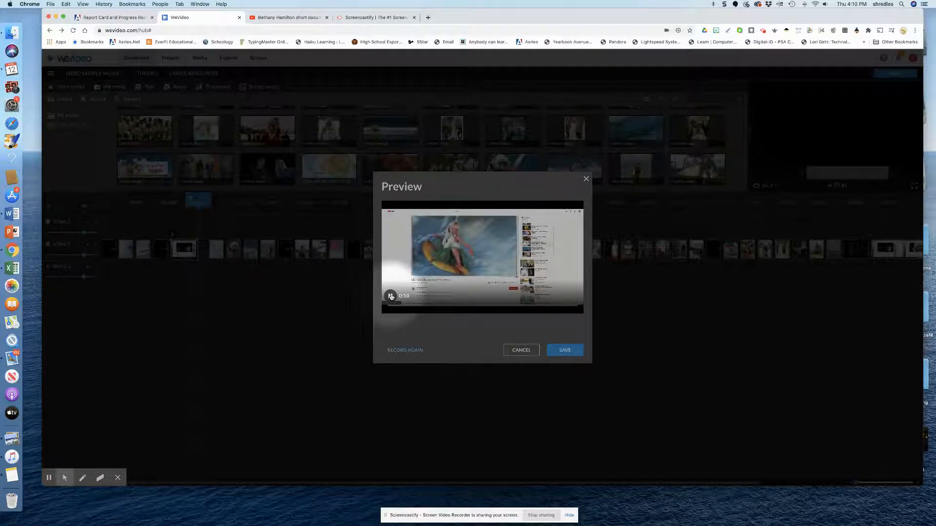
pyautogui.click(572, 352)
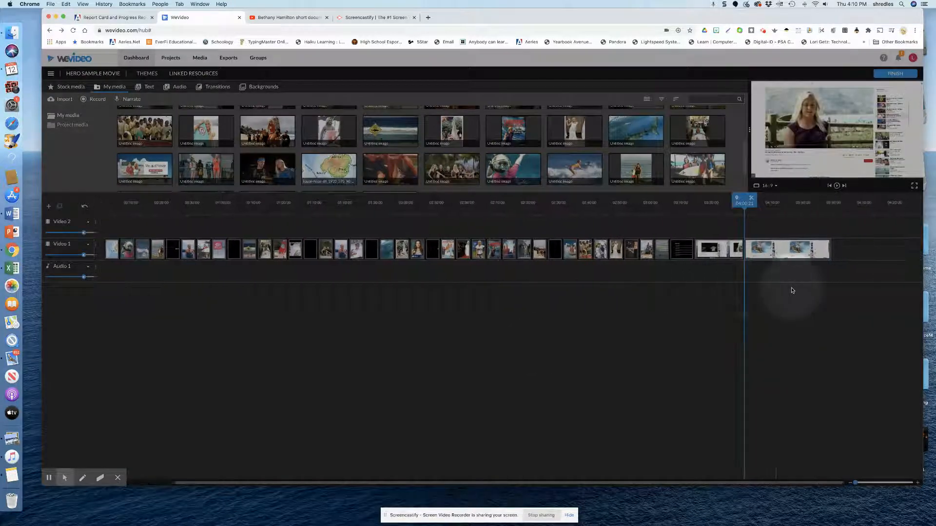
# - Delete the older screen-recording clip directly before the new recording at the end of the Video 1 track
pyautogui.click(775, 256)
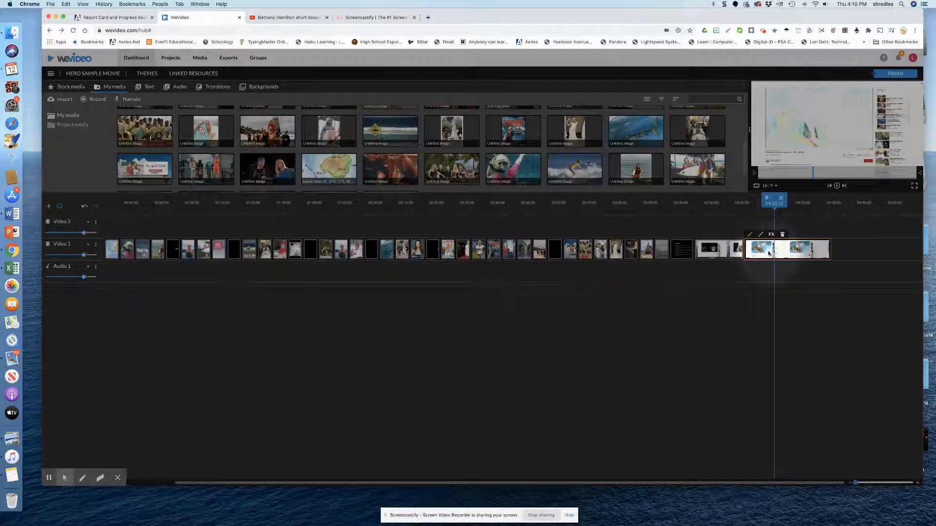
pyautogui.click(720, 249)
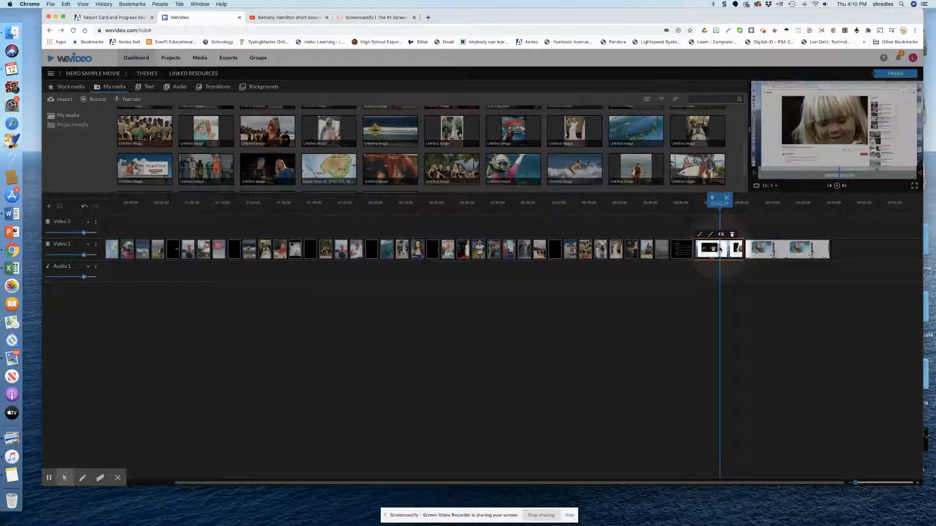
pyautogui.press('Delete')
# - Crop the new screen recording to the video picture with left 368, right 819, top 68 and bottom 358
pyautogui.click(768, 250)
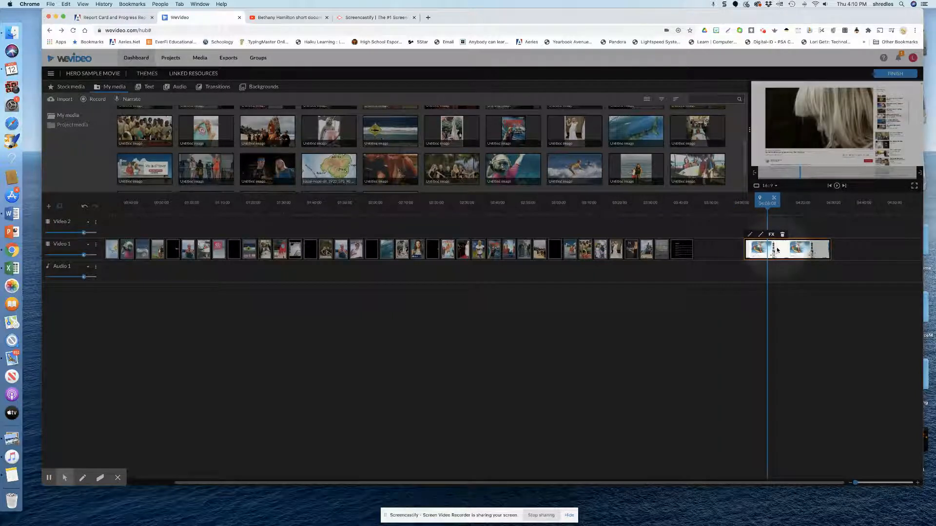
pyautogui.doubleClick(777, 249)
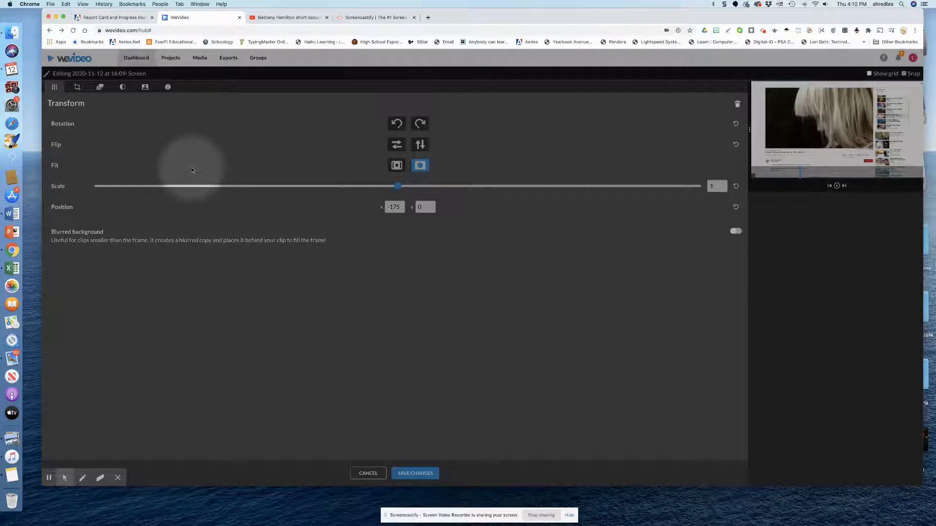
pyautogui.click(78, 88)
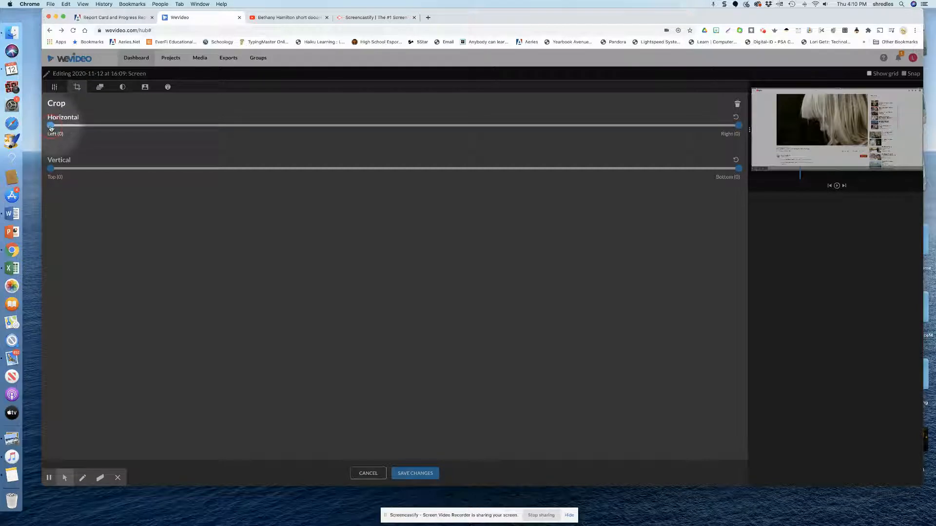
pyautogui.moveTo(50, 128); pyautogui.dragTo(148, 129)
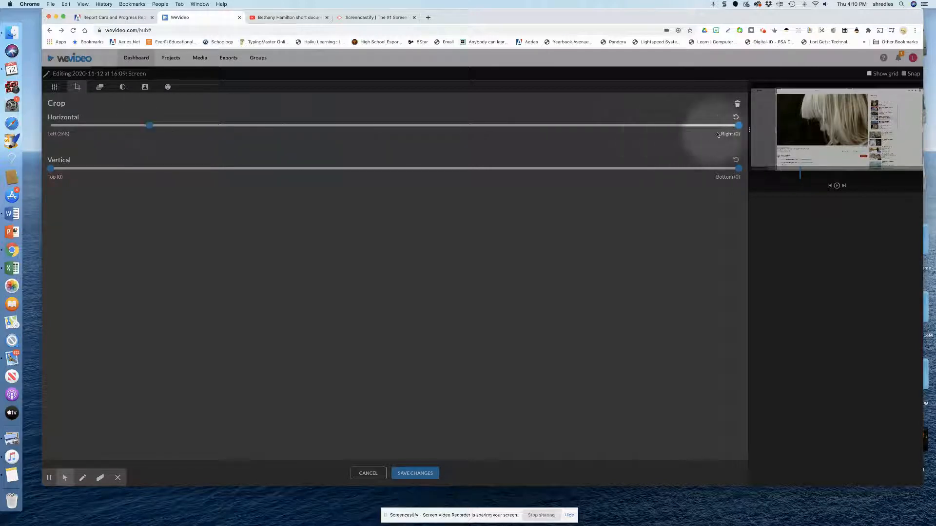
pyautogui.moveTo(739, 125); pyautogui.dragTo(520, 130)
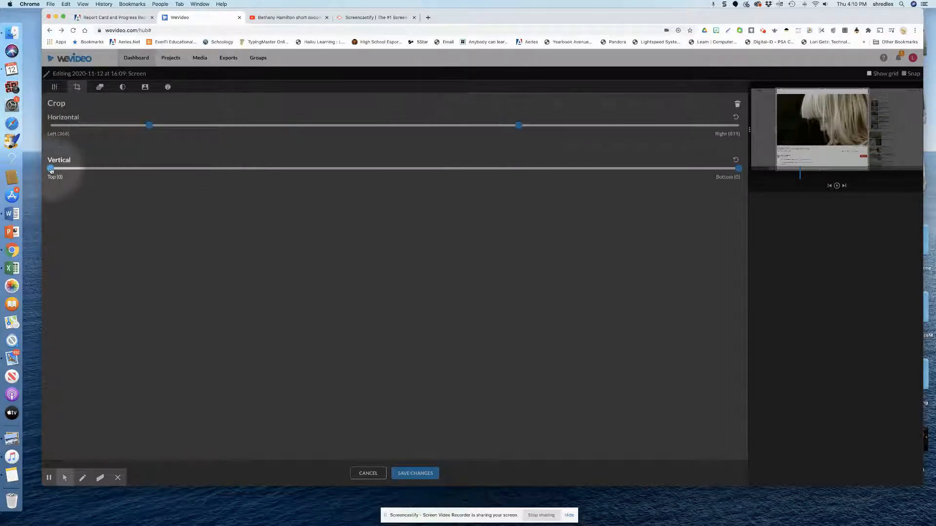
pyautogui.moveTo(55, 170); pyautogui.dragTo(87, 173)
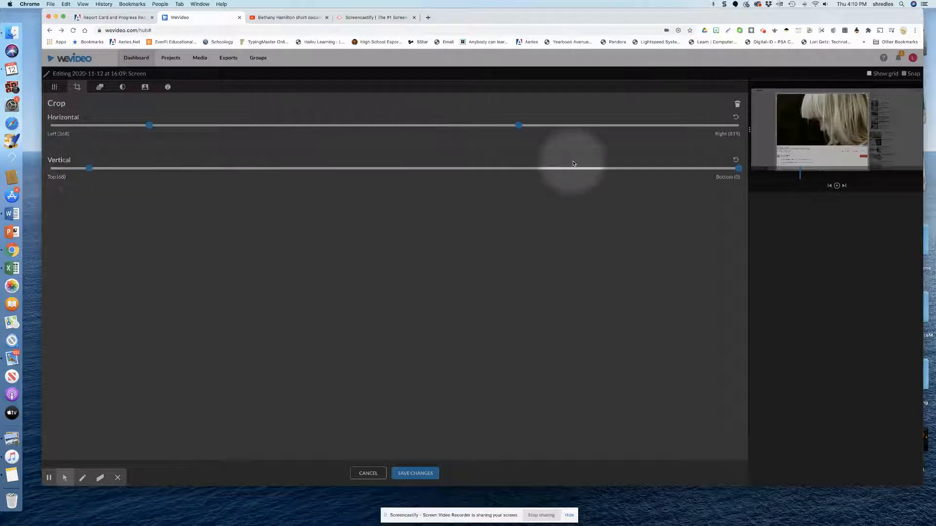
pyautogui.moveTo(739, 169); pyautogui.dragTo(537, 152)
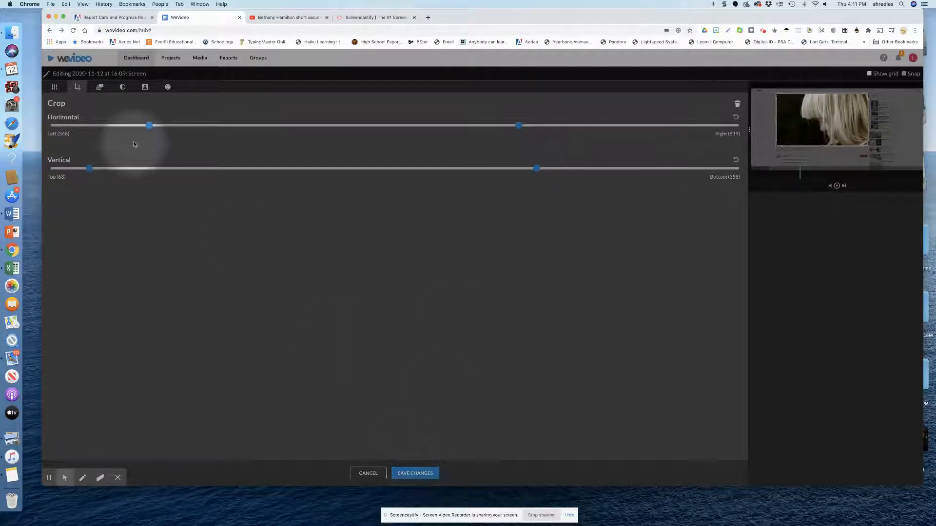
# - Fit the cropped screen recording to the video frame and save the clip changes
pyautogui.click(56, 89)
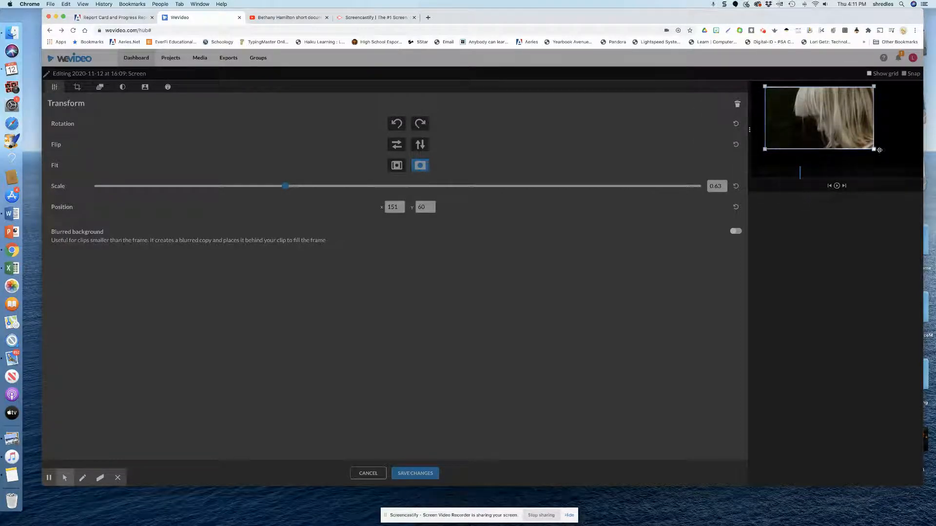
pyautogui.click(396, 167)
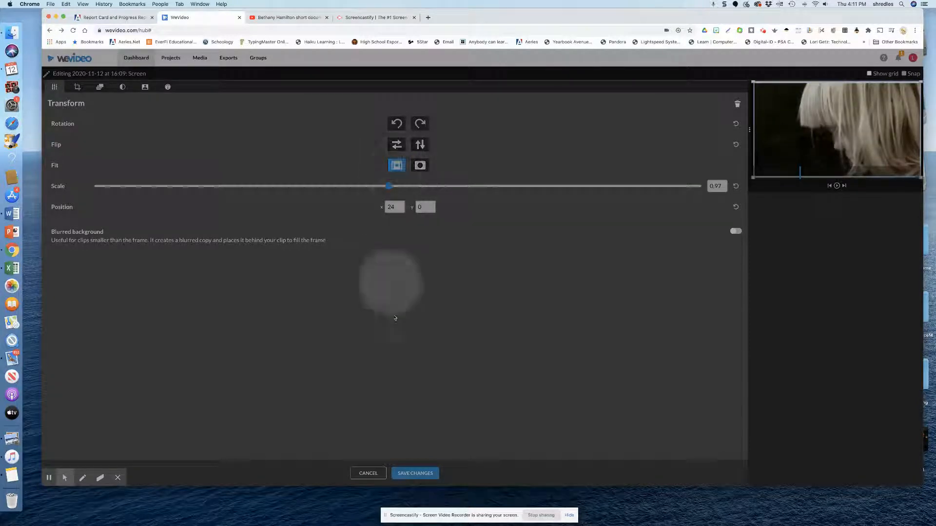
pyautogui.click(417, 474)
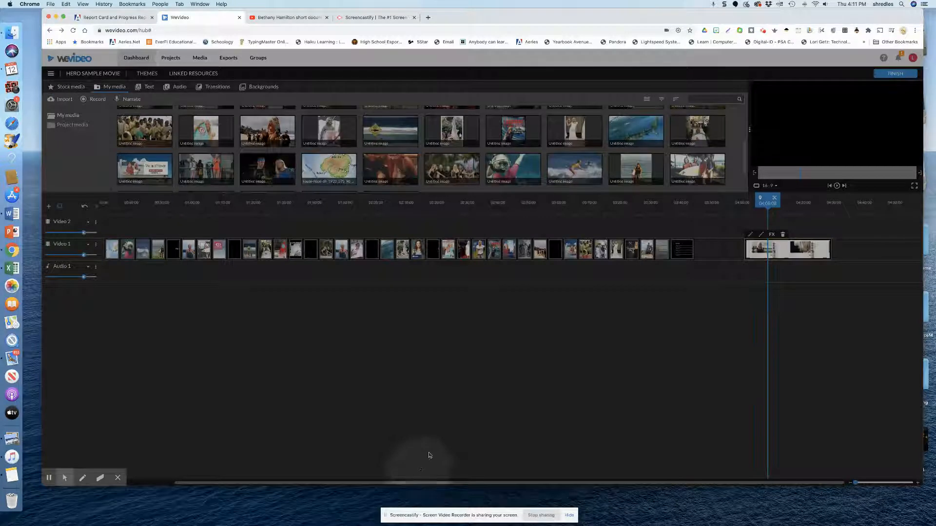
# - Preview the recording from its start and split it after the opening interview shot, where the Kaua'i welcome sign appears
pyautogui.moveTo(766, 202); pyautogui.dragTo(747, 203)
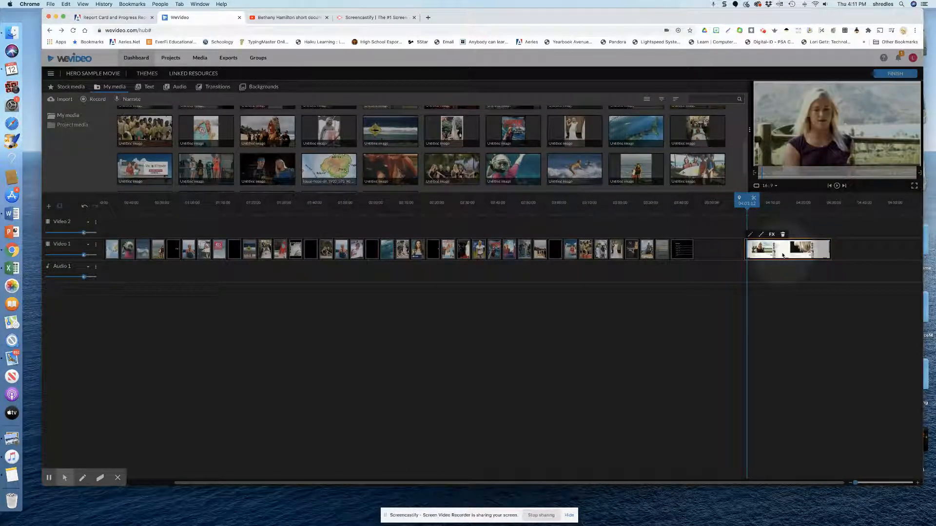
pyautogui.press('space')
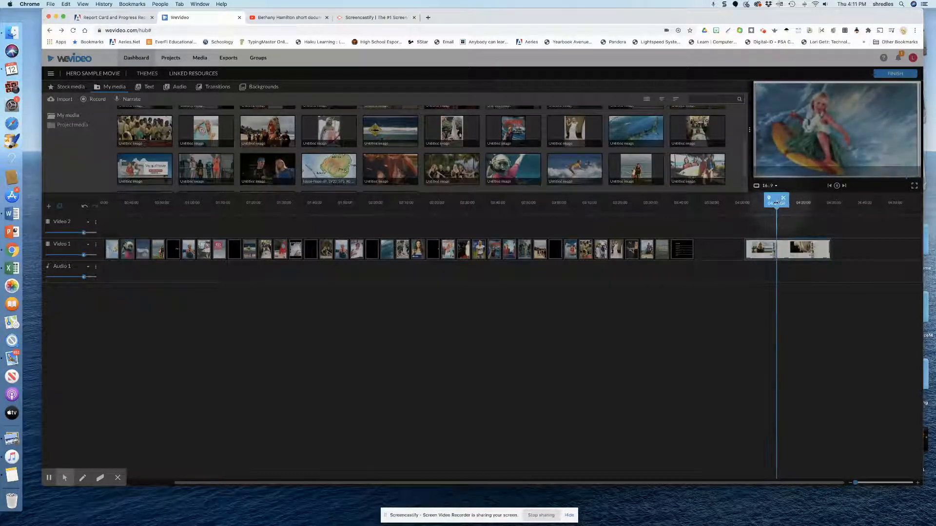
pyautogui.moveTo(777, 201); pyautogui.dragTo(751, 199)
pyautogui.click(759, 200)
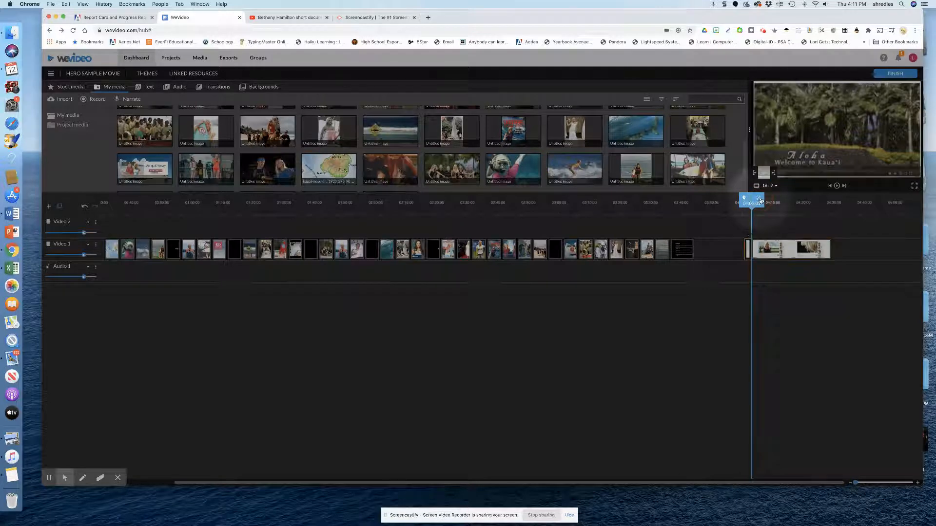
# - Split the recording at the painting of the girl surfing and again at the shot of surfers on the pier
pyautogui.click(768, 248)
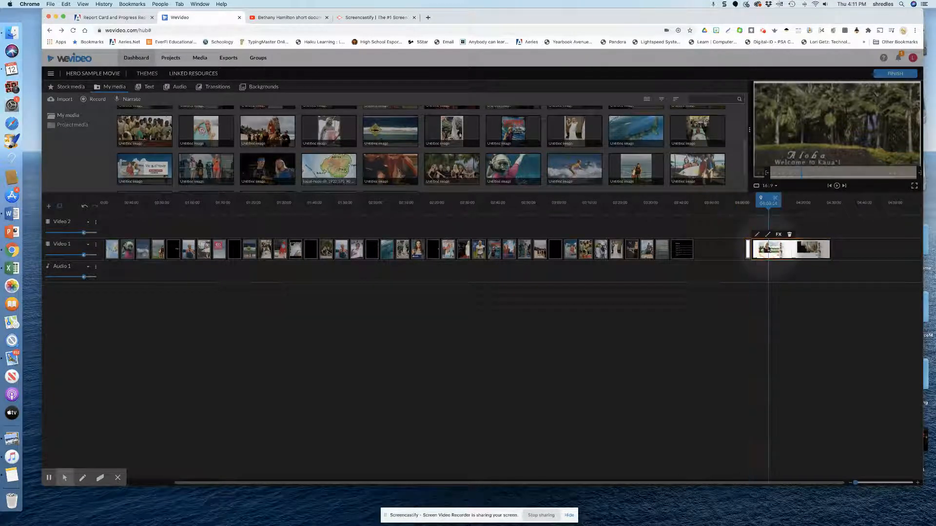
pyautogui.moveTo(766, 202)
pyautogui.mouseDown()
pyautogui.moveTo(798, 201)
pyautogui.moveTo(765, 202)
pyautogui.moveTo(778, 202)
pyautogui.mouseUp()
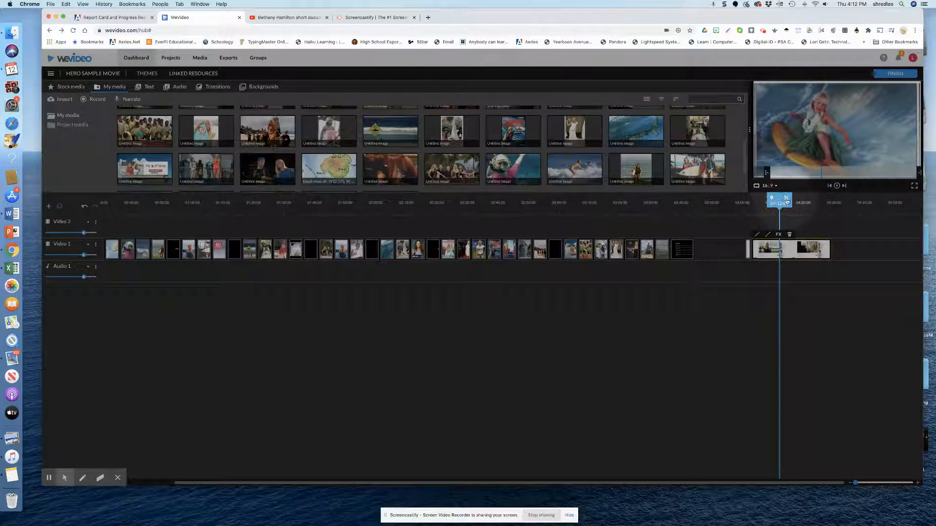
pyautogui.click(787, 200)
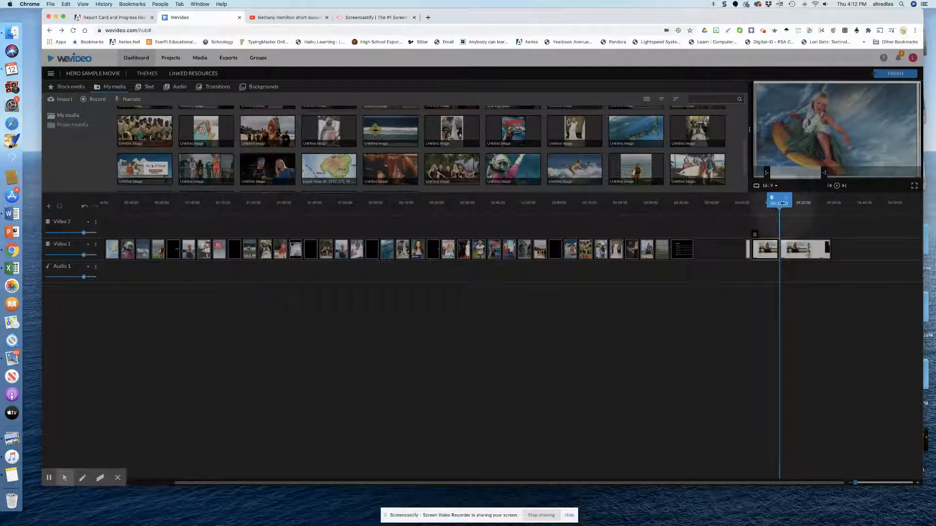
pyautogui.moveTo(783, 203); pyautogui.dragTo(795, 203)
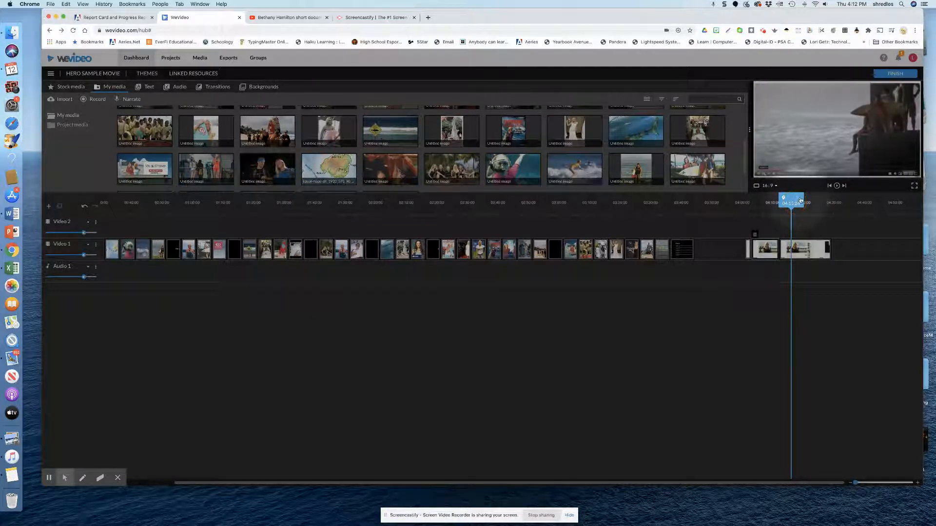
pyautogui.moveTo(800, 201); pyautogui.dragTo(791, 203)
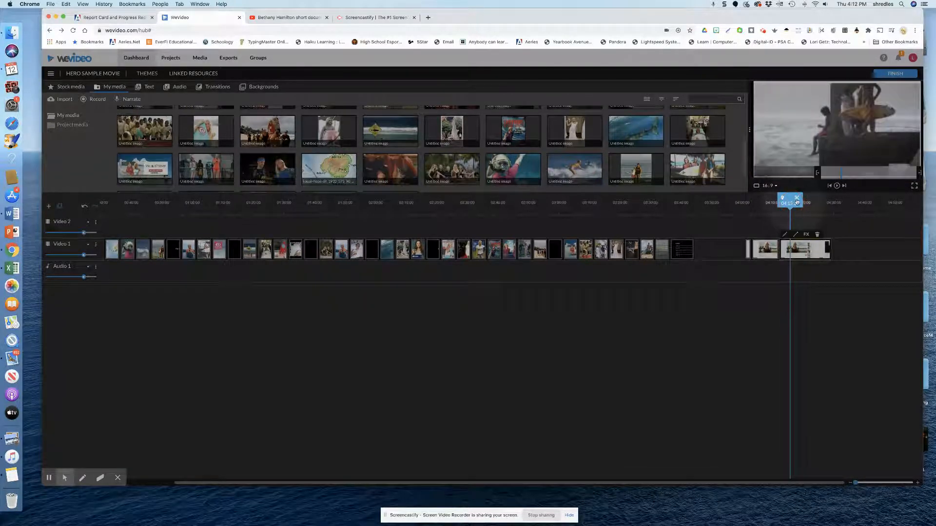
pyautogui.click(798, 200)
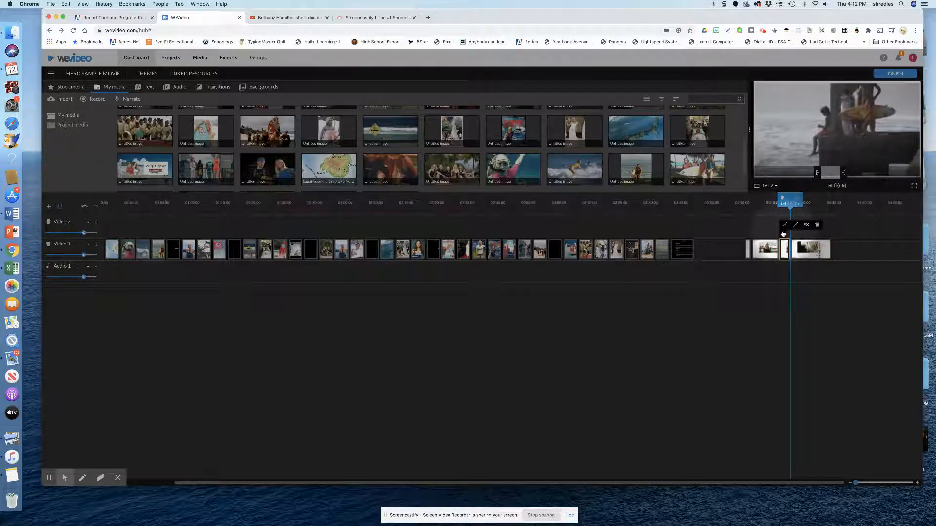
# - Delete the recording's short opening piece and the short piece between the surfing painting and the pier shot
pyautogui.click(747, 250)
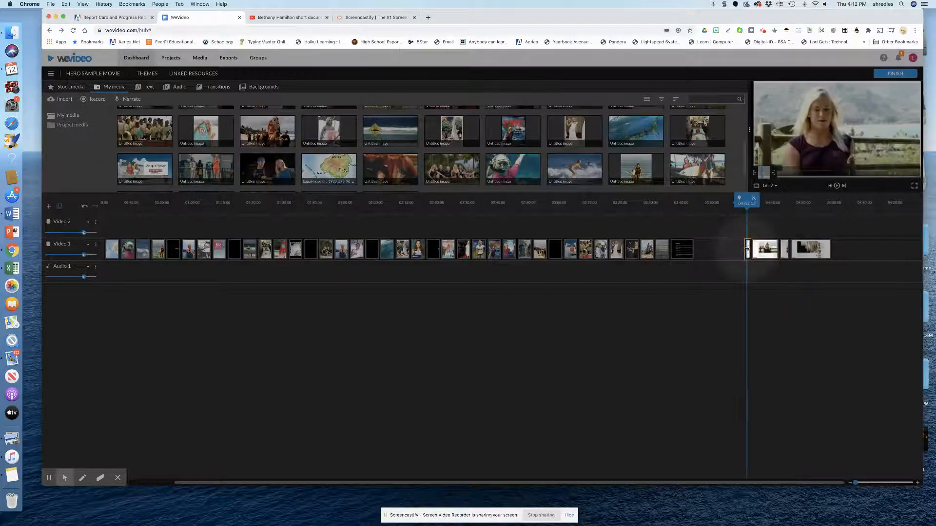
pyautogui.click(785, 250)
# - Move the first remaining section between the older screen recording and the Kaua'i map image using Insert and push
pyautogui.click(765, 251)
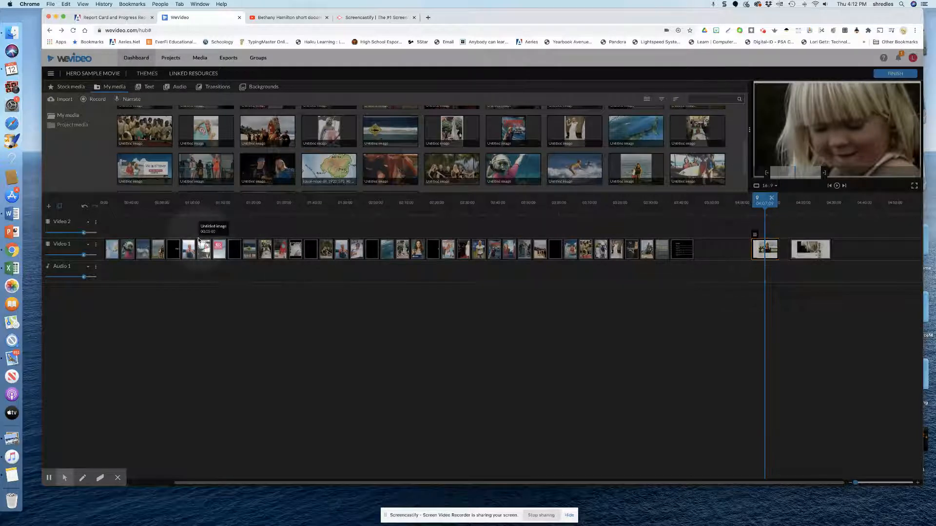
pyautogui.hscroll(-3, 199, 240)
pyautogui.hscroll(-1, 198, 239)
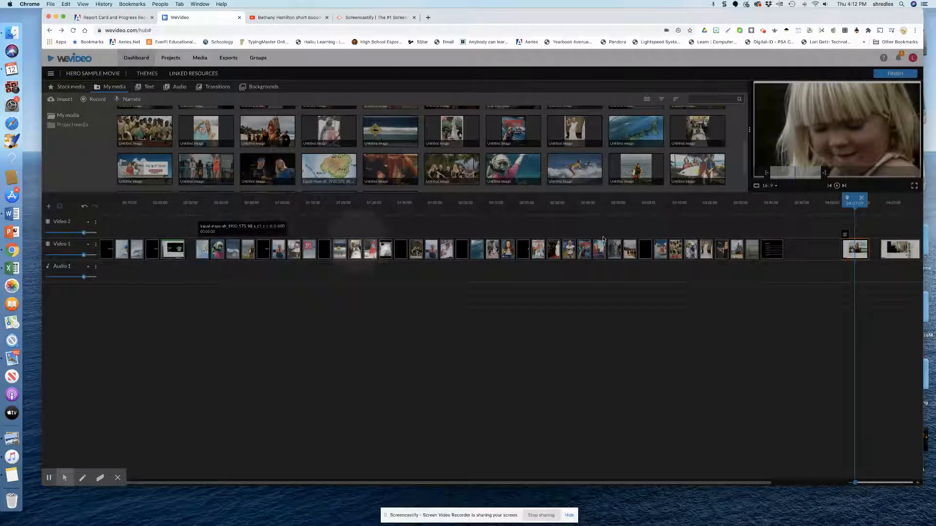
pyautogui.moveTo(856, 249); pyautogui.dragTo(192, 242)
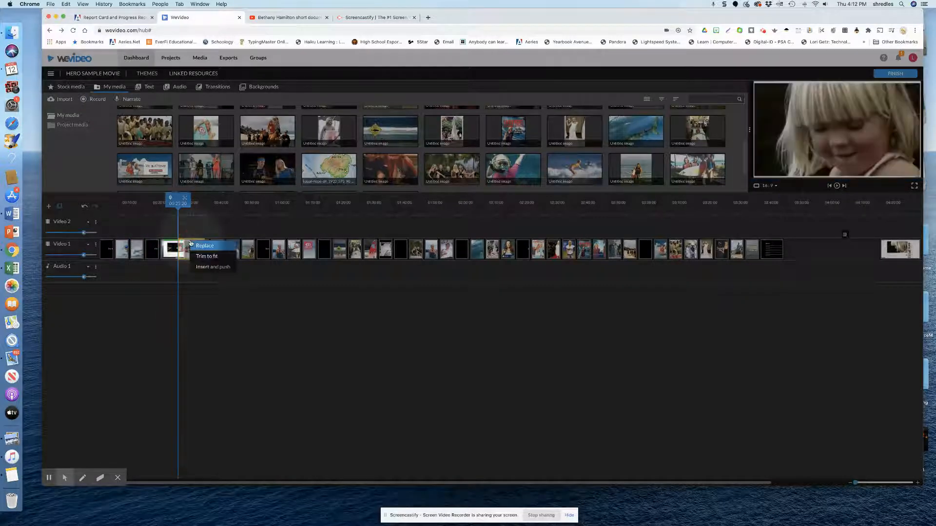
pyautogui.click(208, 267)
# - Move the second recording section directly after the Kaua'i map image using Insert and push
pyautogui.click(915, 249)
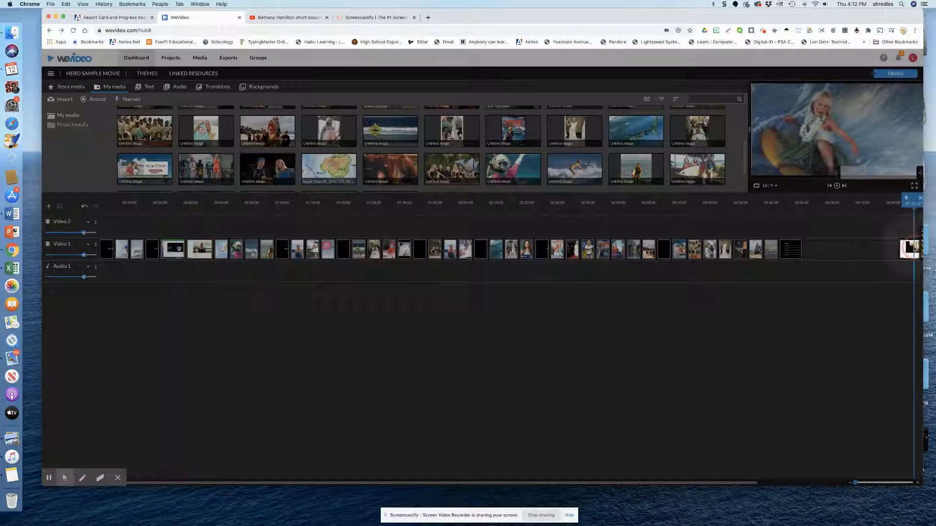
pyautogui.moveTo(915, 249); pyautogui.dragTo(243, 247)
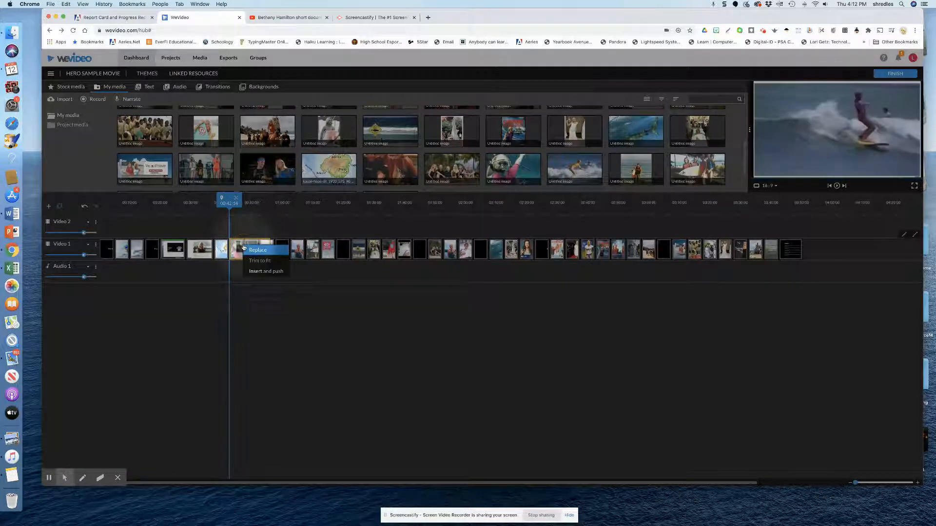
pyautogui.click(268, 272)
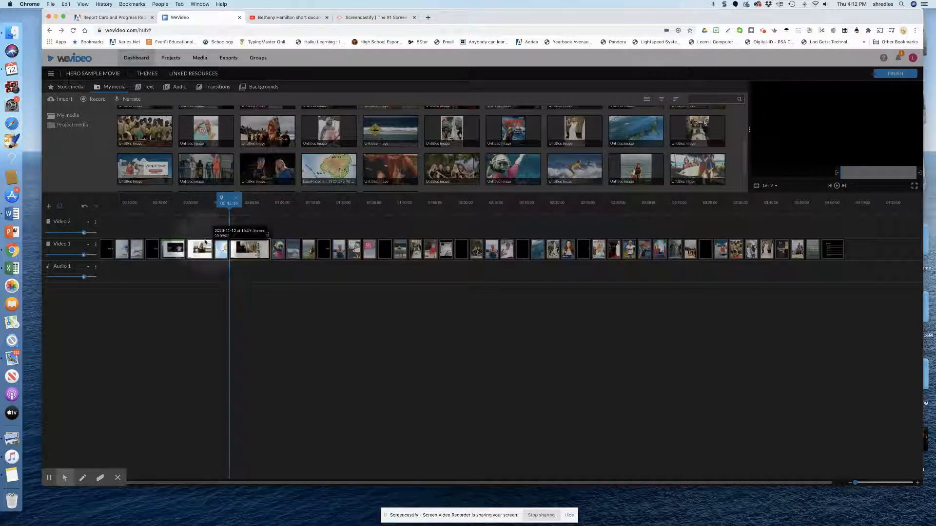
# - Delete the older screen-recording clip between The Age of Innocence title and the first new section
pyautogui.click(170, 253)
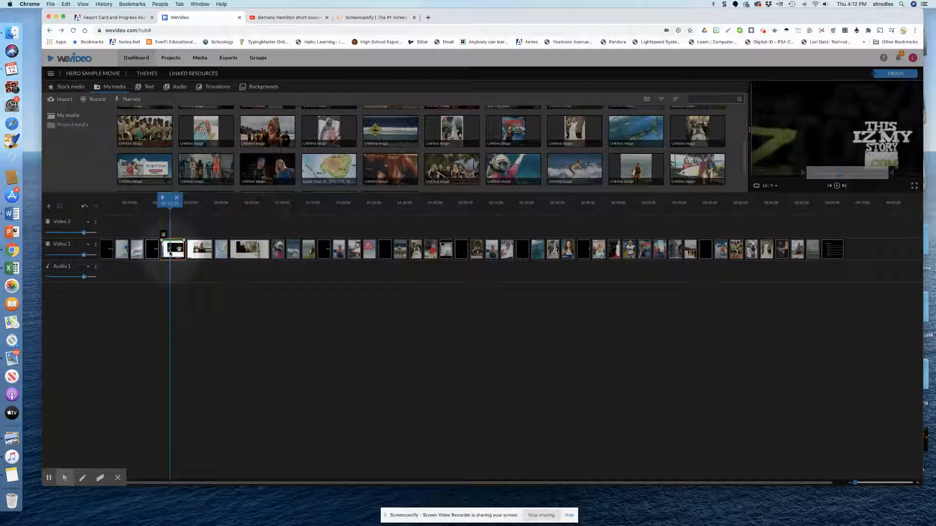
pyautogui.press('Delete')
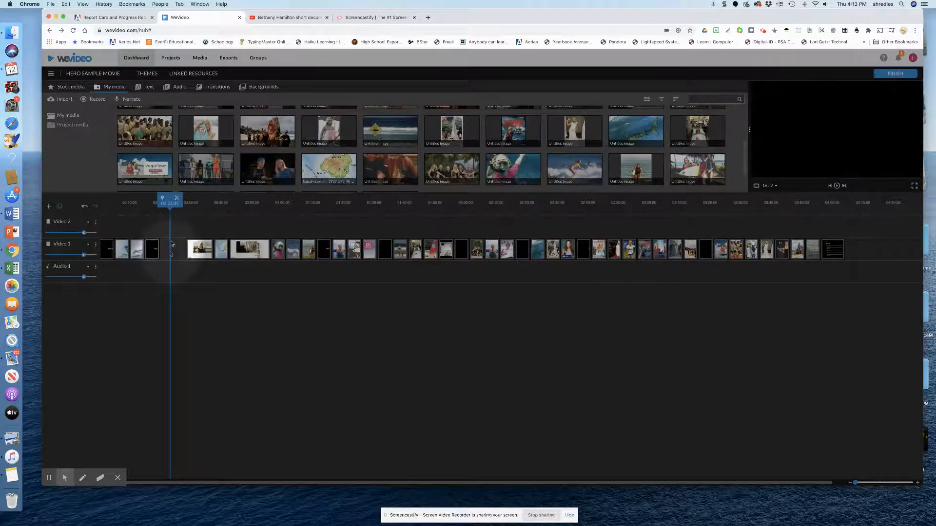
# - Preview the inserted sections and trim the end of the second one to about 0:50 on the timeline, cutting out the interview
pyautogui.moveTo(174, 207); pyautogui.dragTo(188, 208)
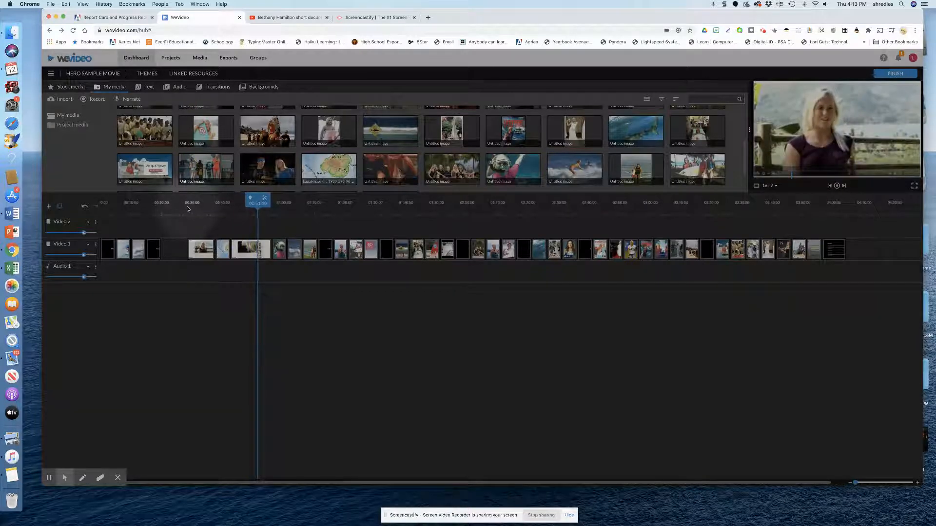
pyautogui.click(255, 251)
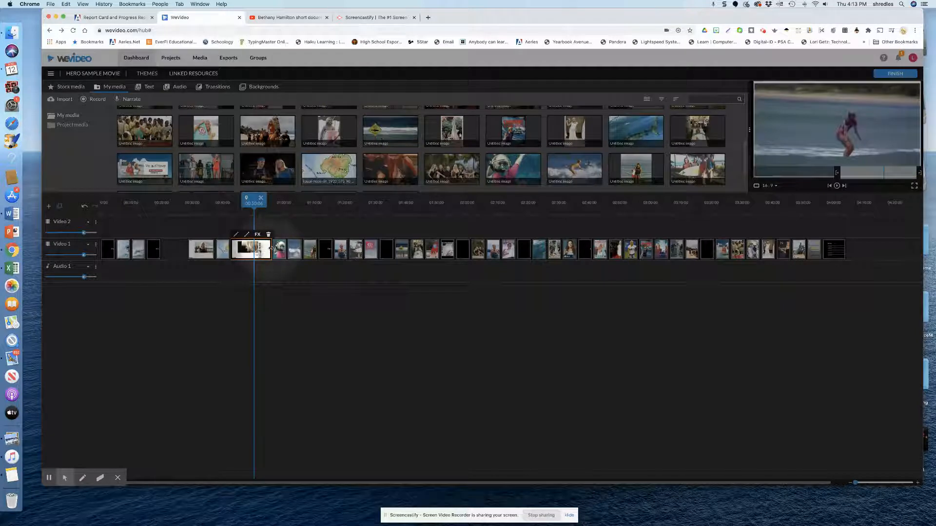
pyautogui.click(269, 249)
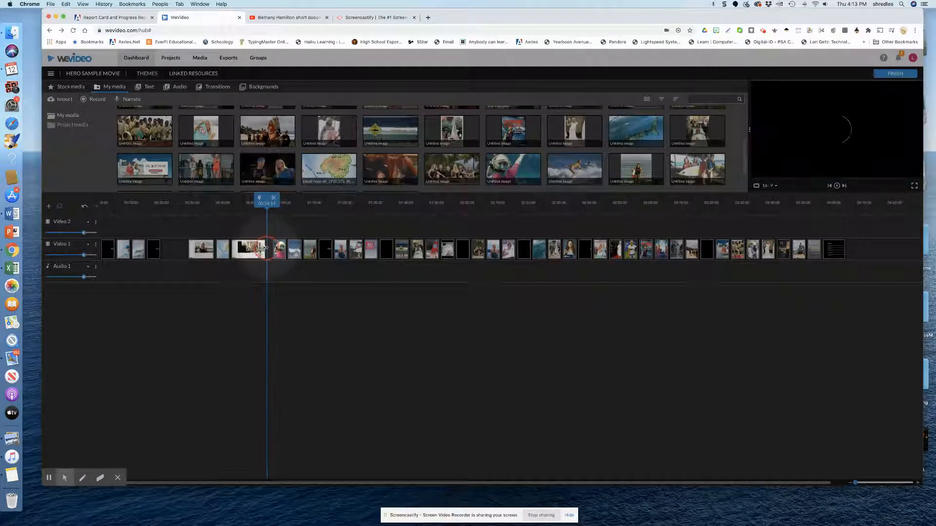
pyautogui.click(262, 249)
pyautogui.moveTo(262, 248); pyautogui.dragTo(252, 248)
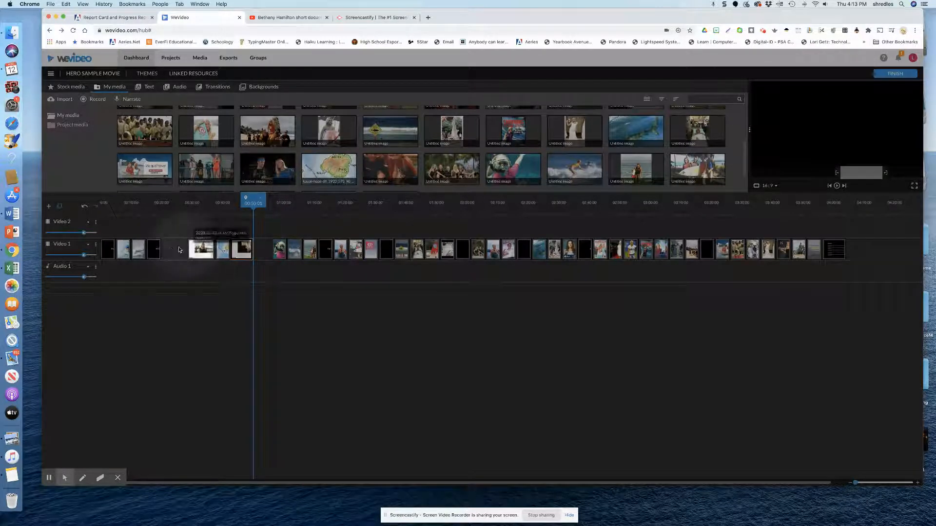
# - Select all clips from The Age of Innocence title through the closing citations clip and close the gaps between them
pyautogui.click(154, 249)
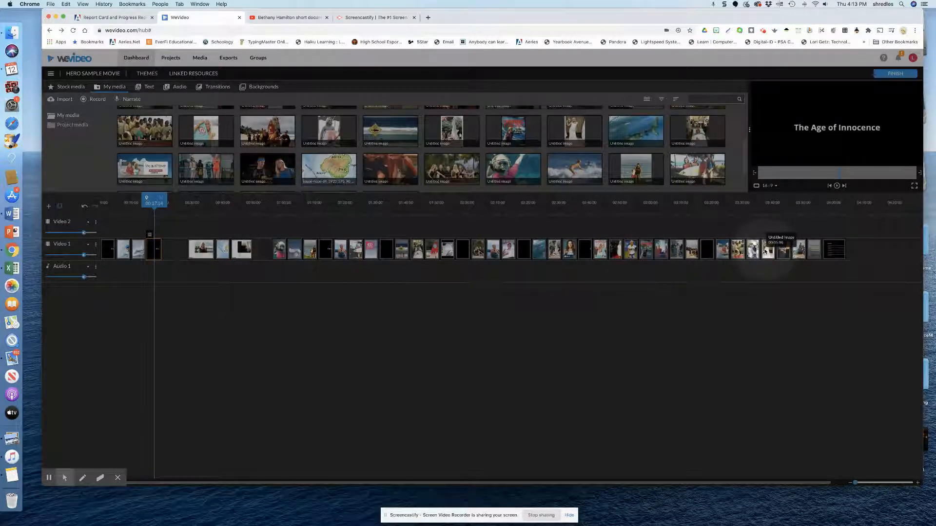
pyautogui.click(831, 249)
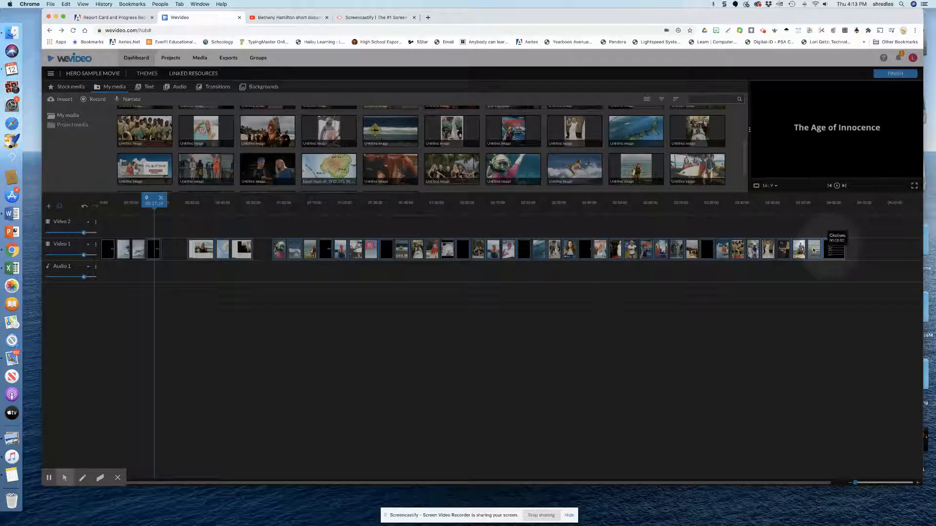
pyautogui.rightClick(194, 251)
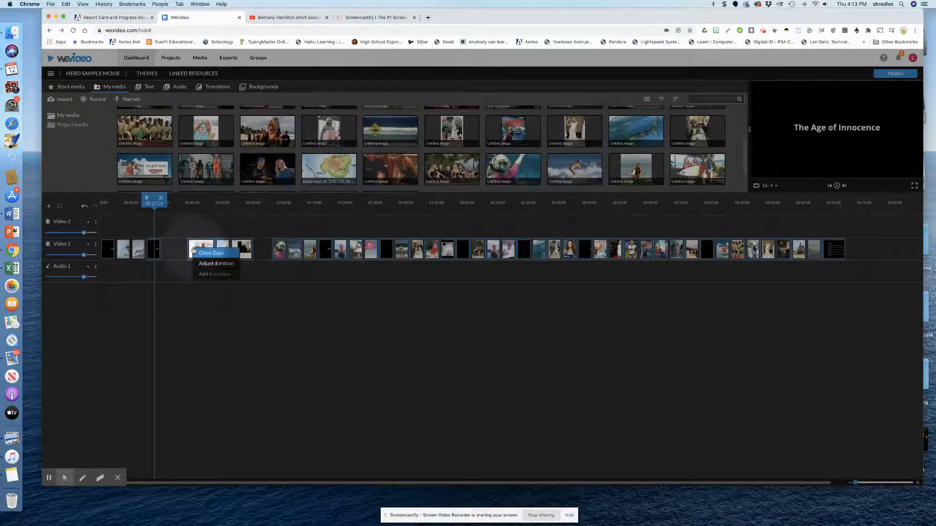
pyautogui.click(210, 253)
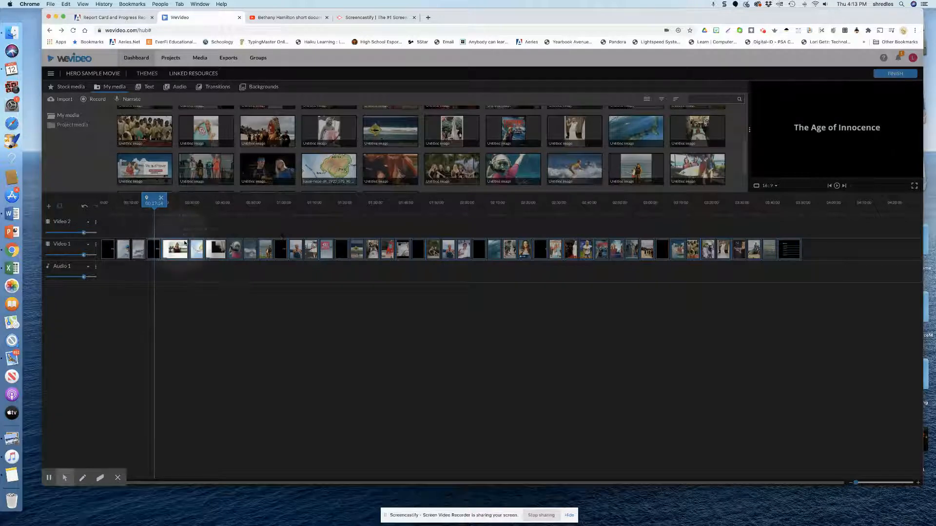
# - Move the Kaua'i map image directly after The Age of Innocence title, ahead of the first recording section, using Insert and push
pyautogui.click(195, 250)
pyautogui.moveTo(195, 250); pyautogui.dragTo(172, 251)
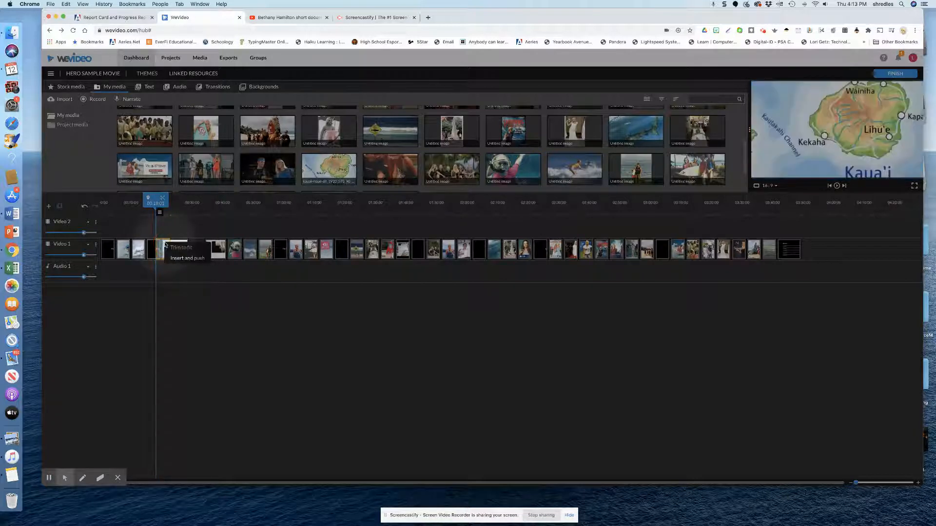
pyautogui.click(179, 259)
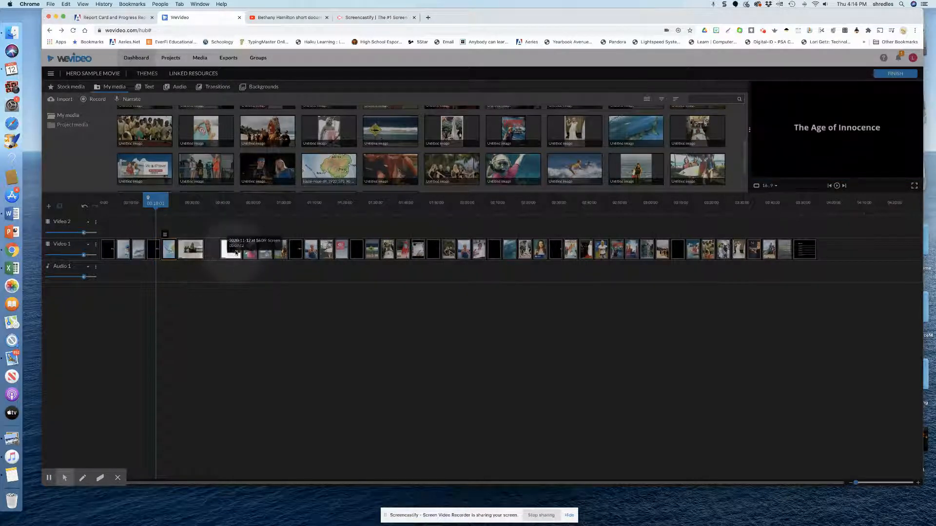